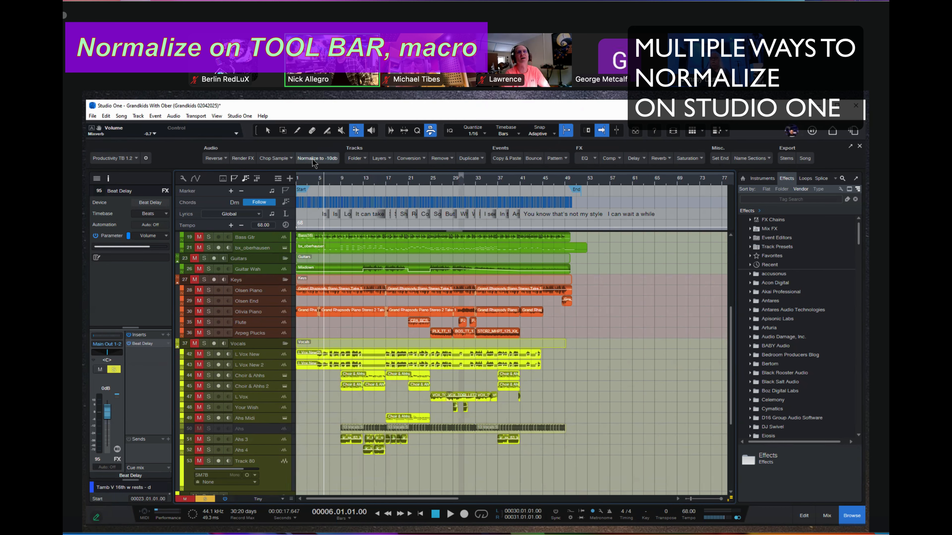
{"action": "left_click", "coordinate": [136, 159]}
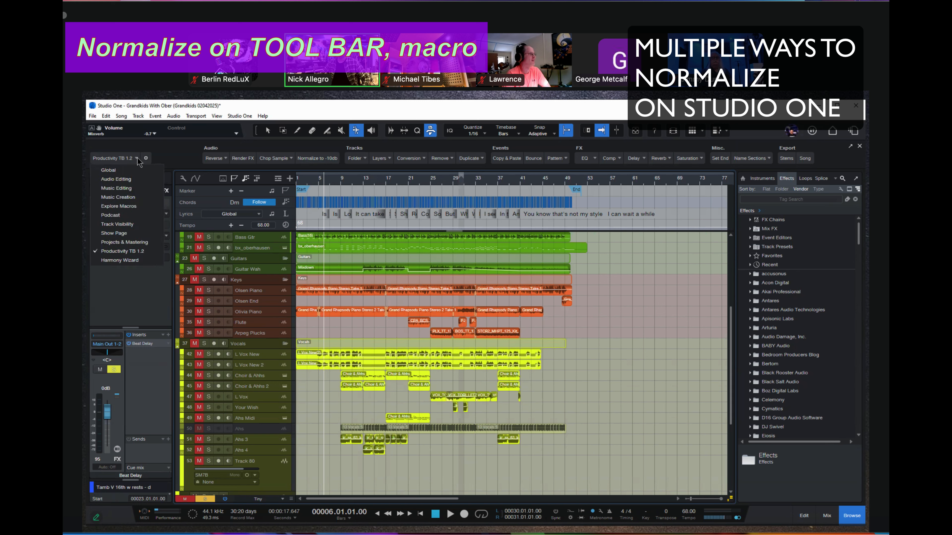
{"action": "left_click", "coordinate": [168, 160]}
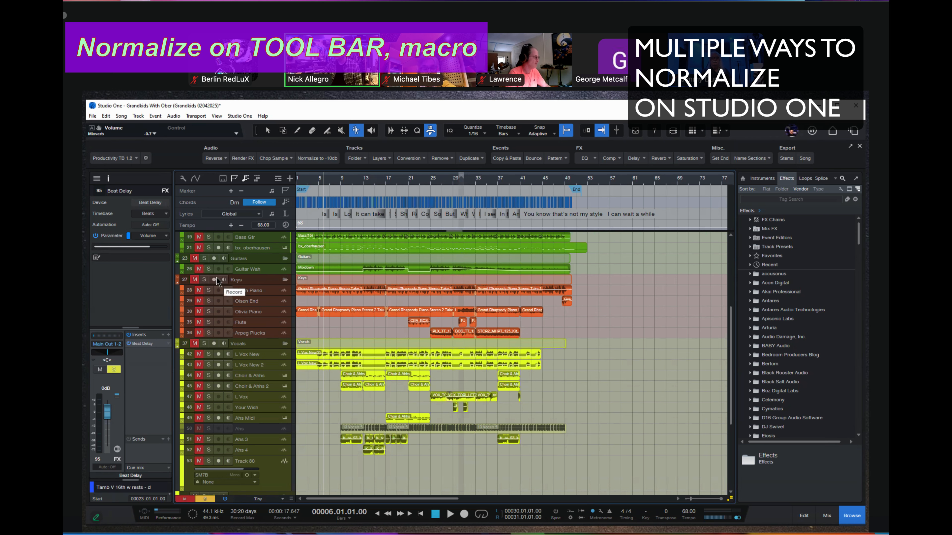
{"action": "left_click", "coordinate": [146, 158]}
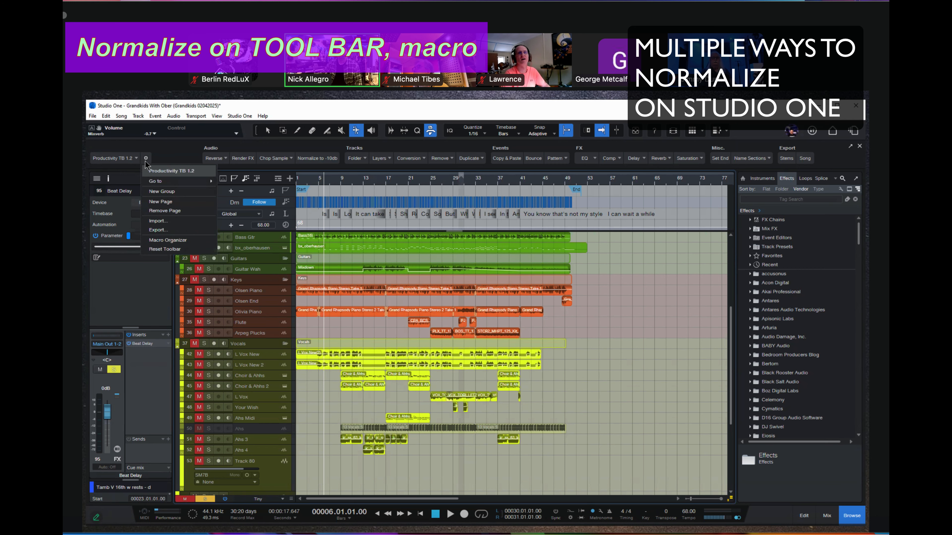
{"action": "left_click", "coordinate": [158, 222]}
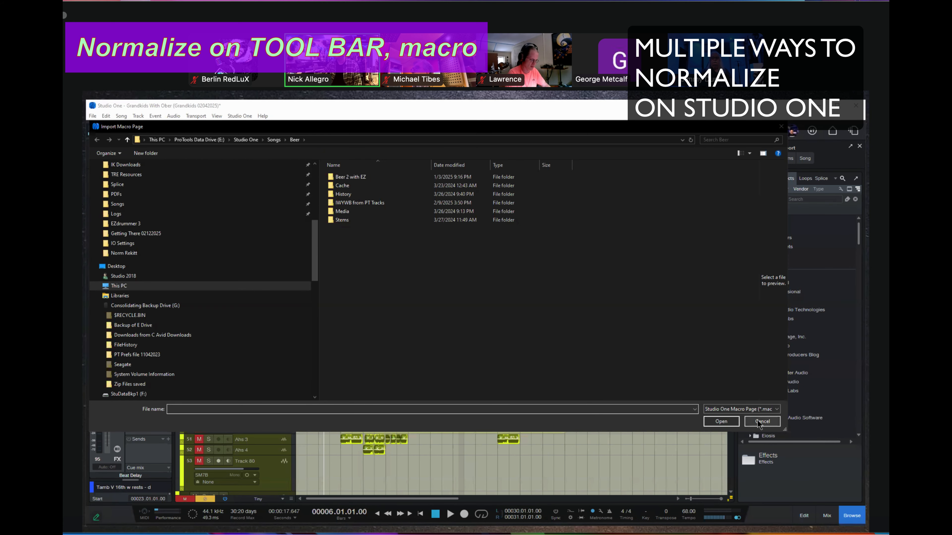
{"action": "left_click", "coordinate": [758, 423]}
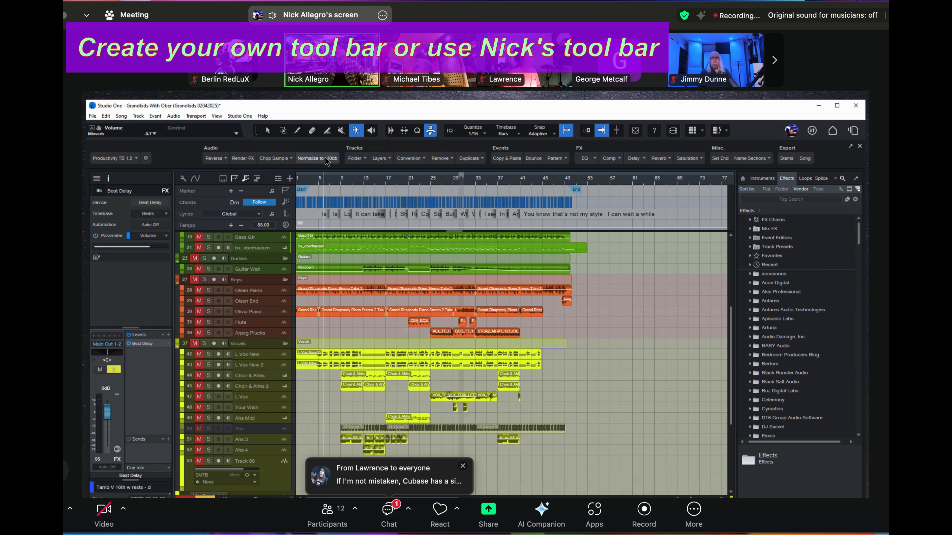
Switch the macro toolbar to the built-in Audio Editing page.
{"action": "left_click", "coordinate": [137, 160]}
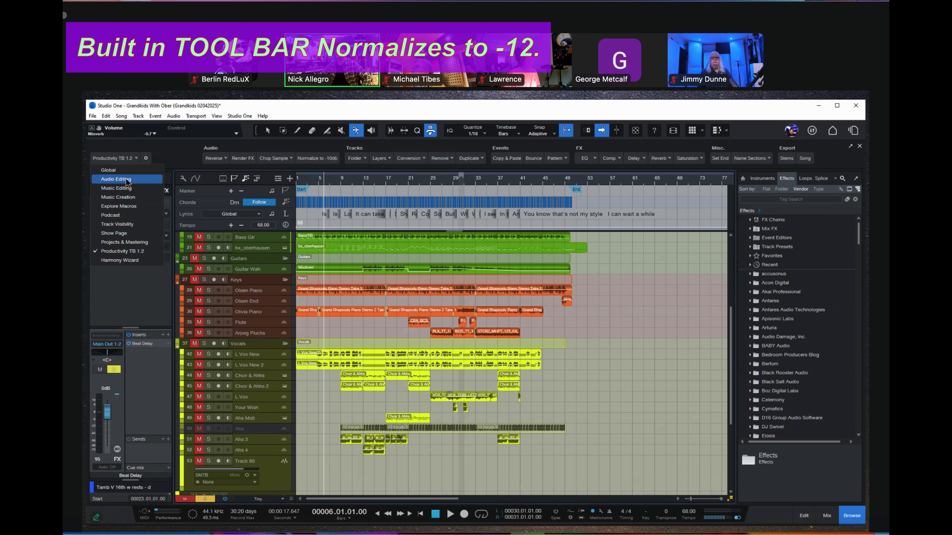
{"action": "left_click", "coordinate": [116, 176]}
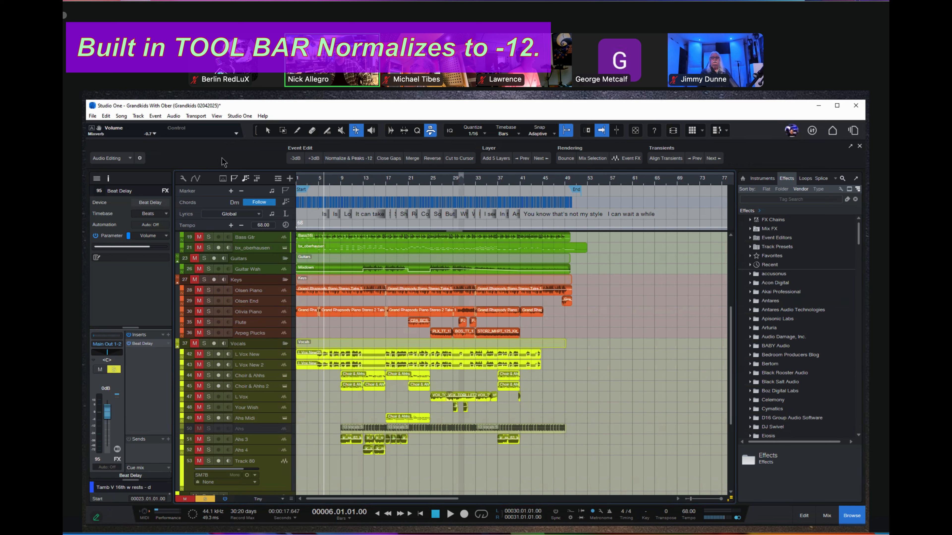
{"action": "left_click", "coordinate": [431, 131]}
{"action": "left_click", "coordinate": [431, 131]}
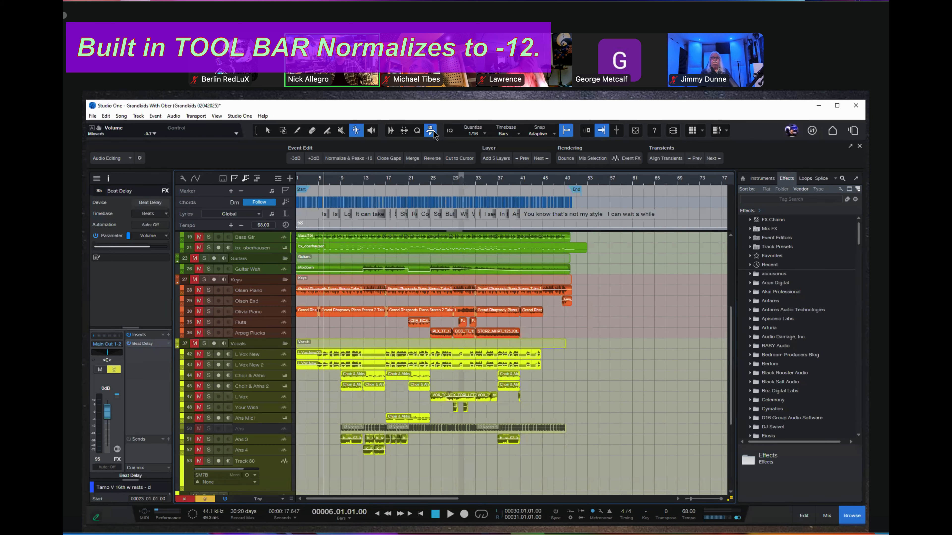
Inspect the Normalize & Peaks -12 macro's Edit Volume arguments and title in the macro editor, leaving it without changes.
{"action": "right_click", "coordinate": [347, 160]}
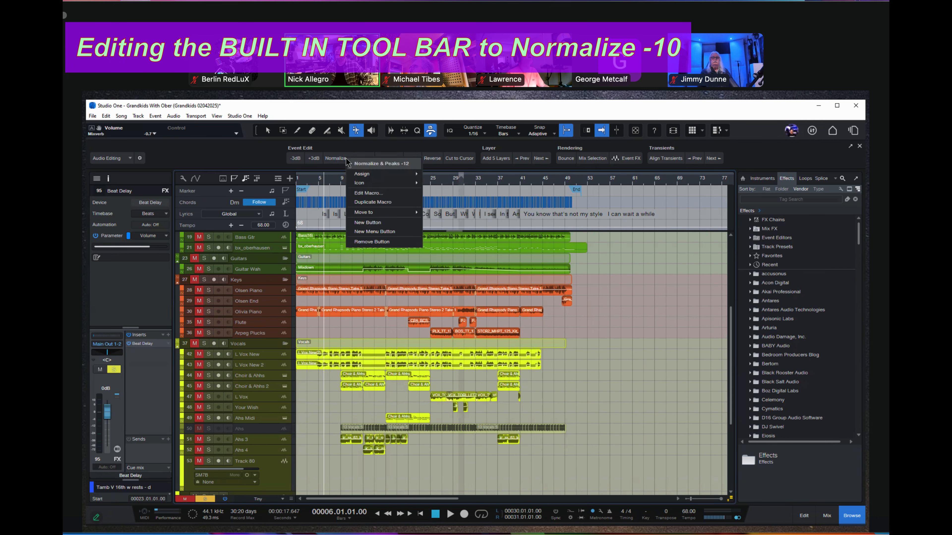
{"action": "left_click", "coordinate": [378, 195]}
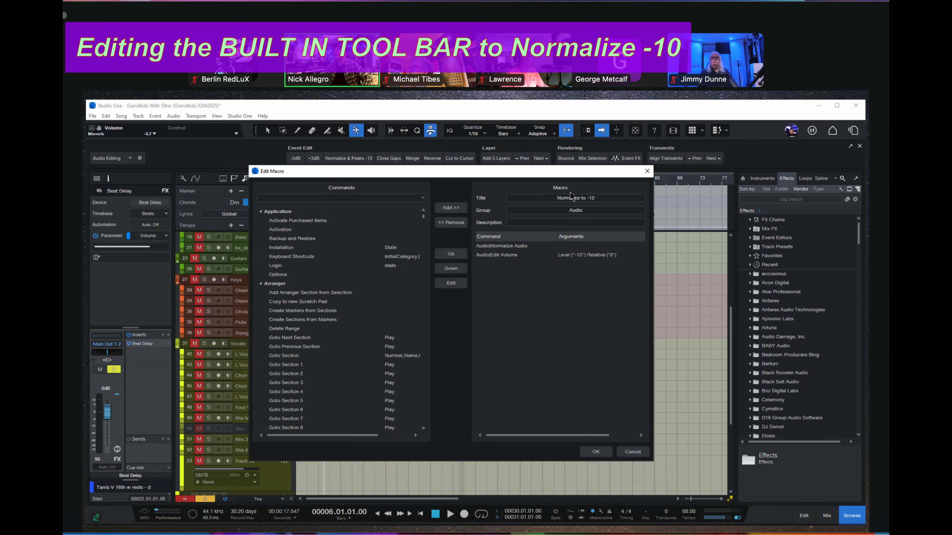
{"action": "left_click", "coordinate": [580, 256]}
{"action": "double_click", "coordinate": [580, 257]}
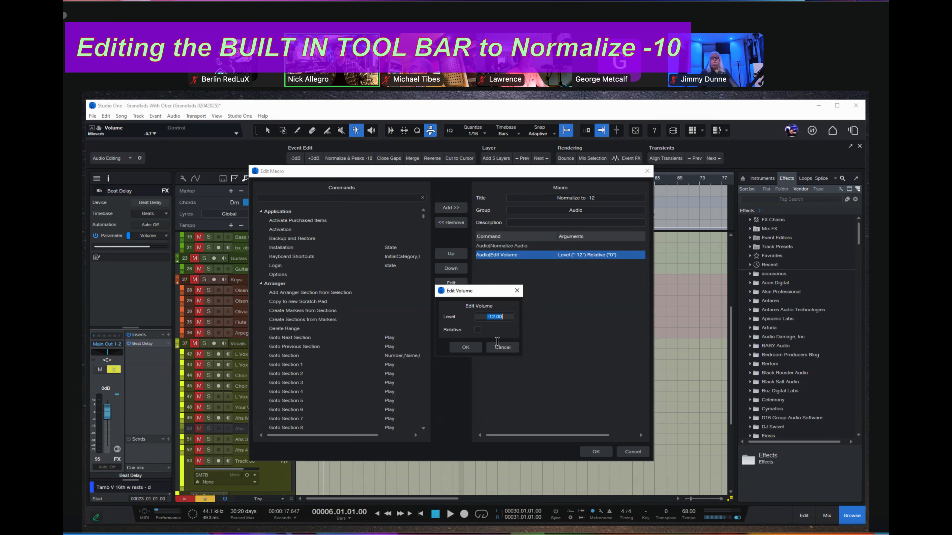
{"action": "left_click", "coordinate": [496, 347]}
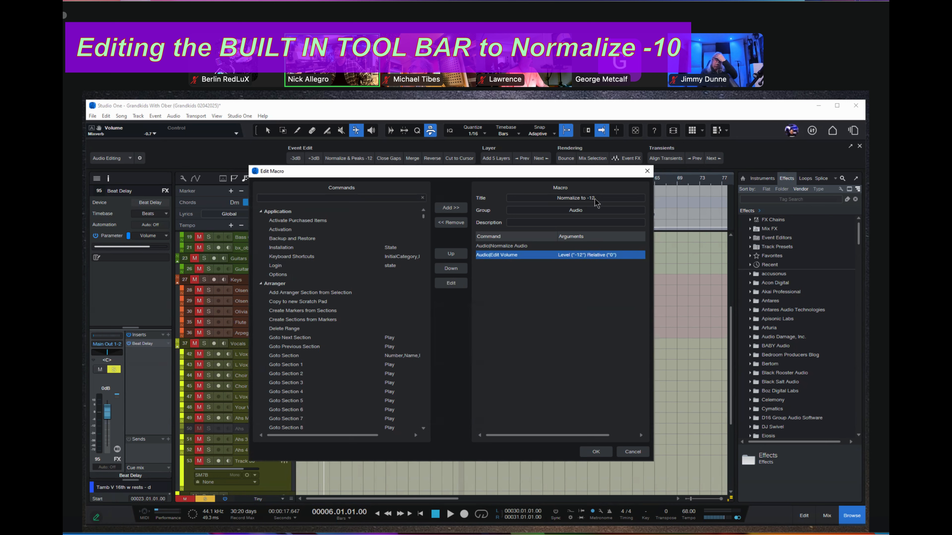
{"action": "left_click", "coordinate": [585, 197]}
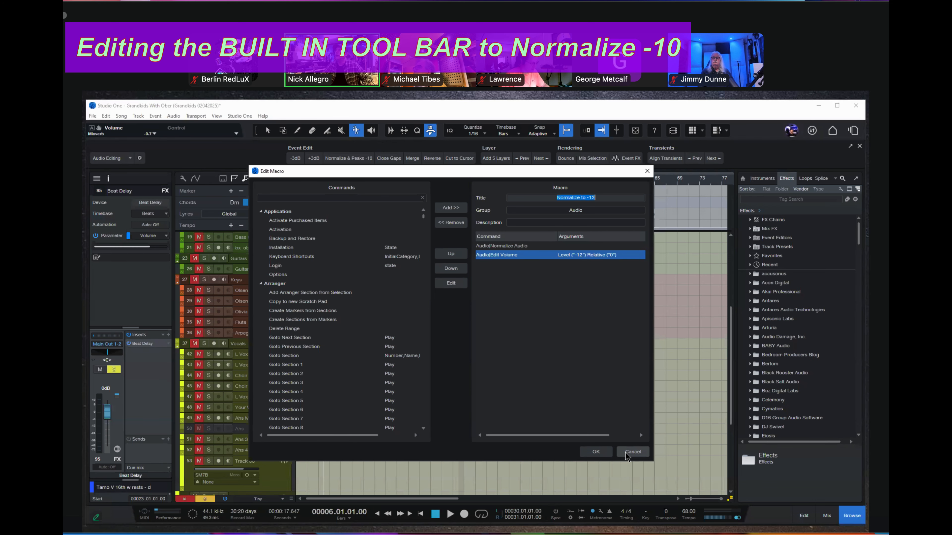
{"action": "left_click", "coordinate": [632, 451]}
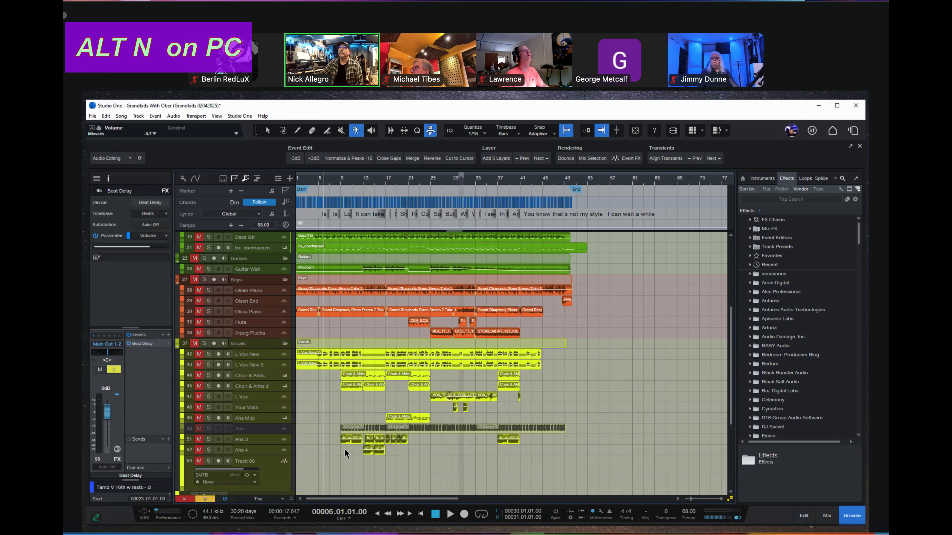
{"action": "left_click_drag", "start_coordinate": [345, 445], "coordinate": [391, 450]}
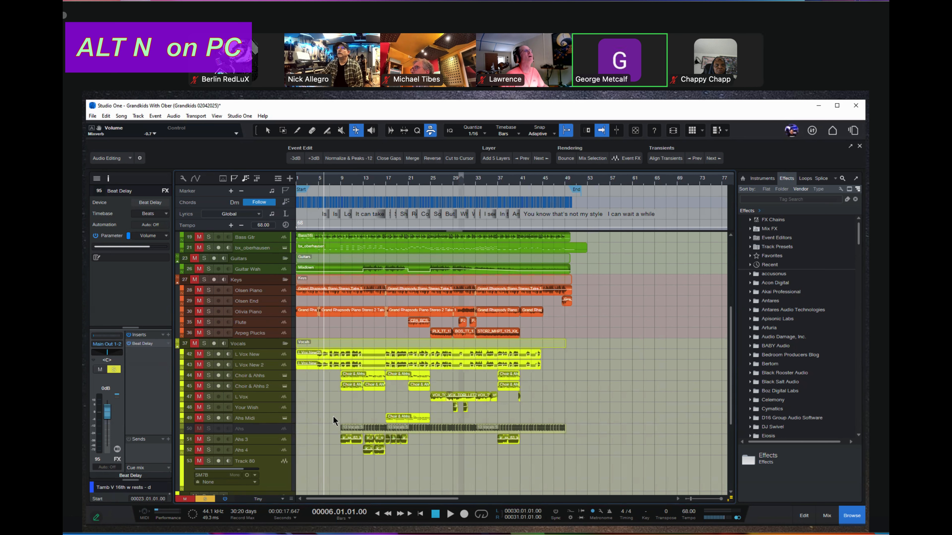
{"action": "left_click_drag", "start_coordinate": [334, 412], "coordinate": [588, 450]}
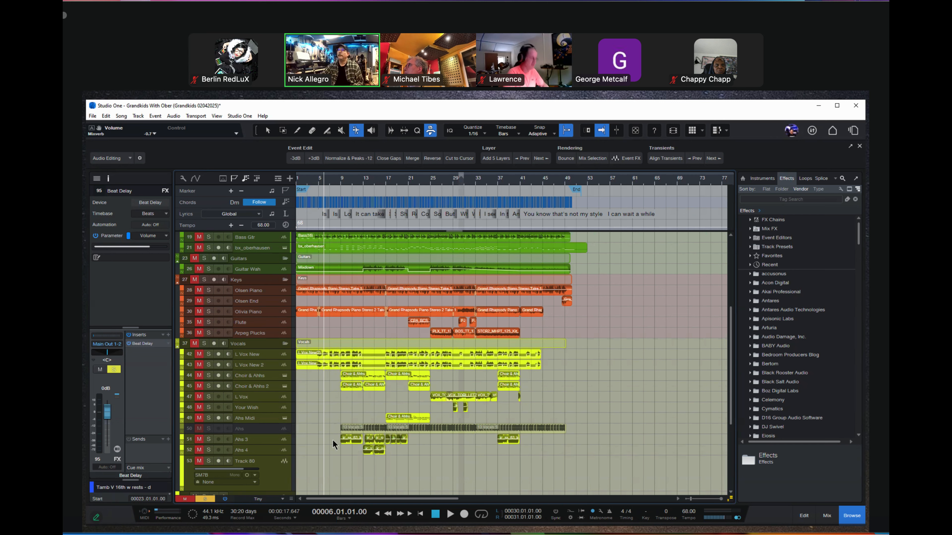
Activate the Arrow tool and increase the heights of the Grandkids Mix 1 and Grandkids Mix 2 tracks.
{"action": "scroll", "coordinate": [321, 464], "scroll_direction": "down", "scroll_amount": 1}
{"action": "scroll", "coordinate": [318, 465], "scroll_direction": "down", "scroll_amount": 4}
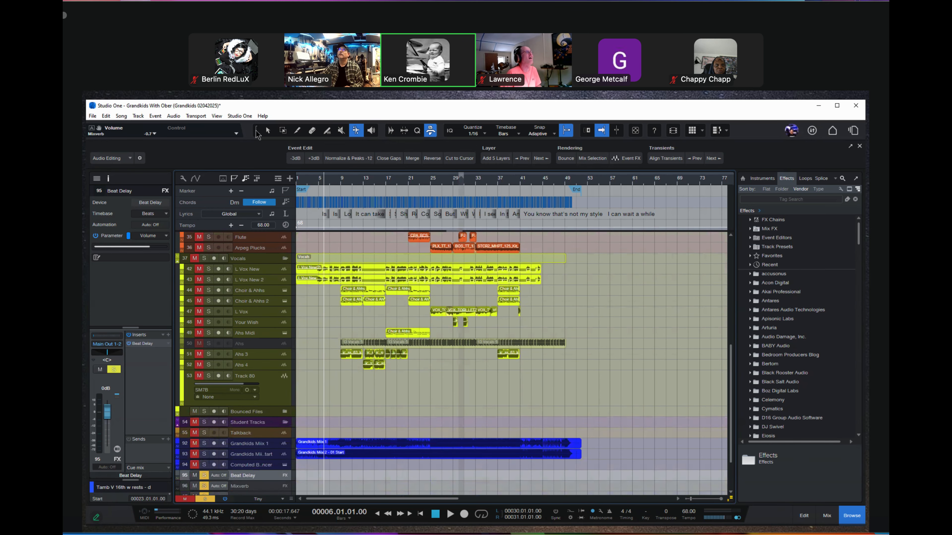
{"action": "left_click", "coordinate": [256, 131]}
{"action": "scroll", "coordinate": [315, 417], "scroll_direction": "down", "scroll_amount": 1}
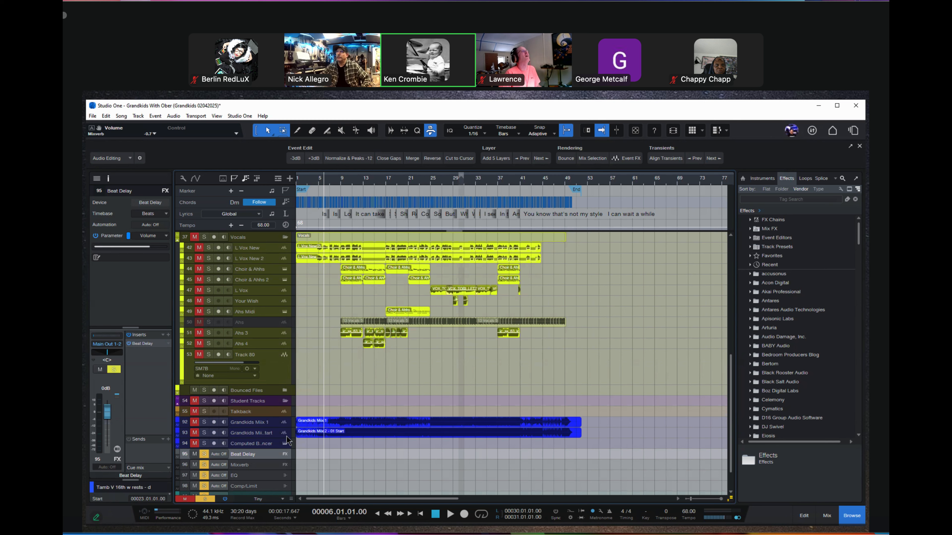
{"action": "left_click_drag", "start_coordinate": [285, 438], "coordinate": [283, 448]}
{"action": "left_click_drag", "start_coordinate": [282, 448], "coordinate": [282, 449]}
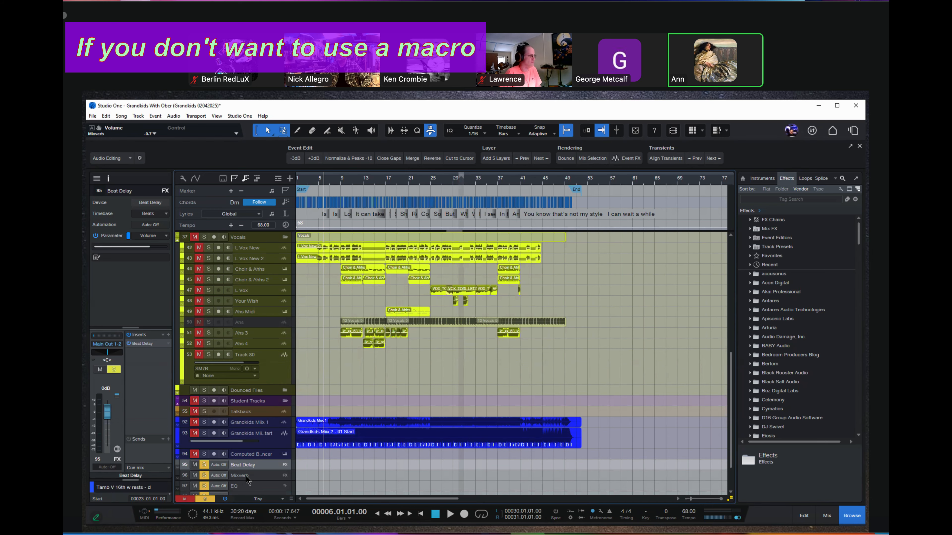
{"action": "scroll", "coordinate": [246, 479], "scroll_direction": "down", "scroll_amount": 3}
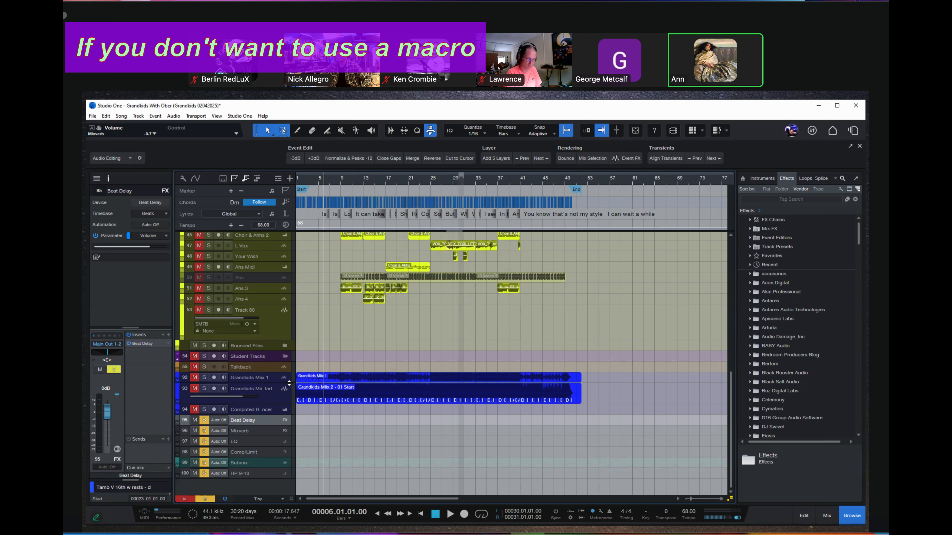
{"action": "left_click_drag", "start_coordinate": [287, 386], "coordinate": [286, 403]}
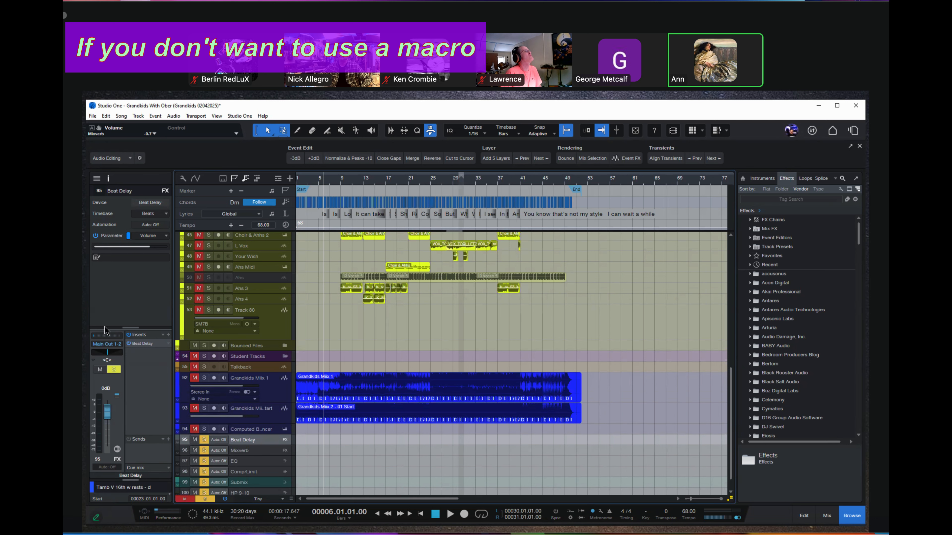
Select the Grandkids Mix 1 event and enlarge the inspector's event section to show its Normalize and Gain settings.
{"action": "mouse_move", "coordinate": [131, 327]}
{"action": "left_mouse_down"}
{"action": "mouse_move", "coordinate": [130, 279]}
{"action": "mouse_move", "coordinate": [131, 319]}
{"action": "left_mouse_up"}
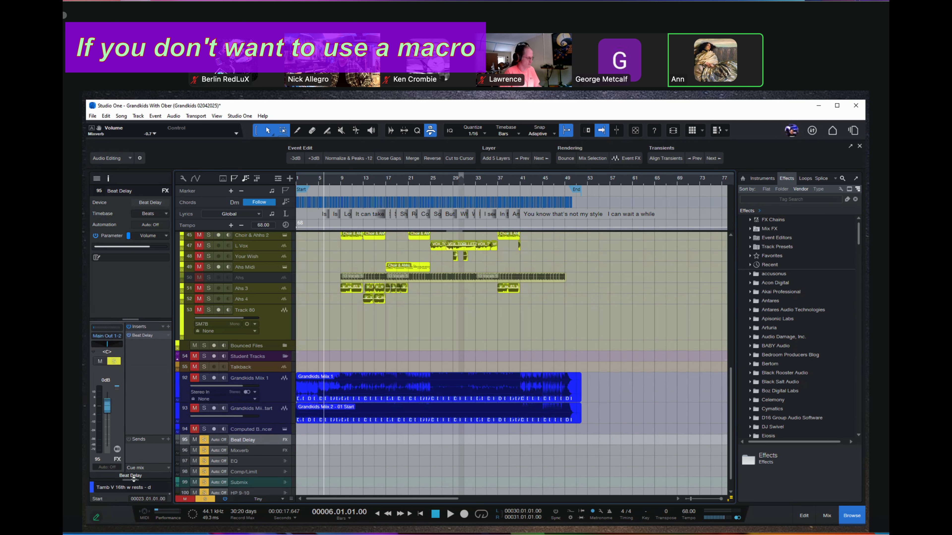
{"action": "left_click_drag", "start_coordinate": [144, 477], "coordinate": [112, 355]}
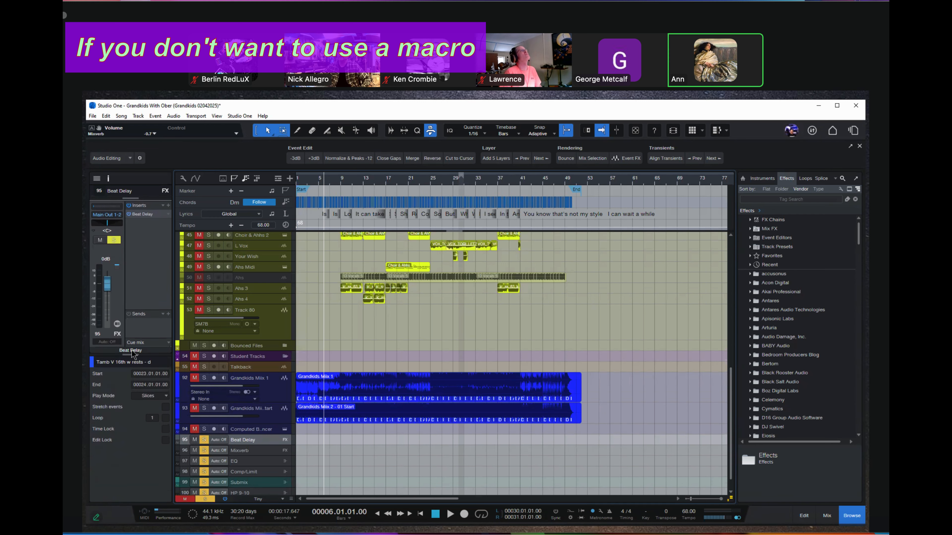
{"action": "left_click_drag", "start_coordinate": [132, 354], "coordinate": [130, 436]}
{"action": "left_click", "coordinate": [340, 392]}
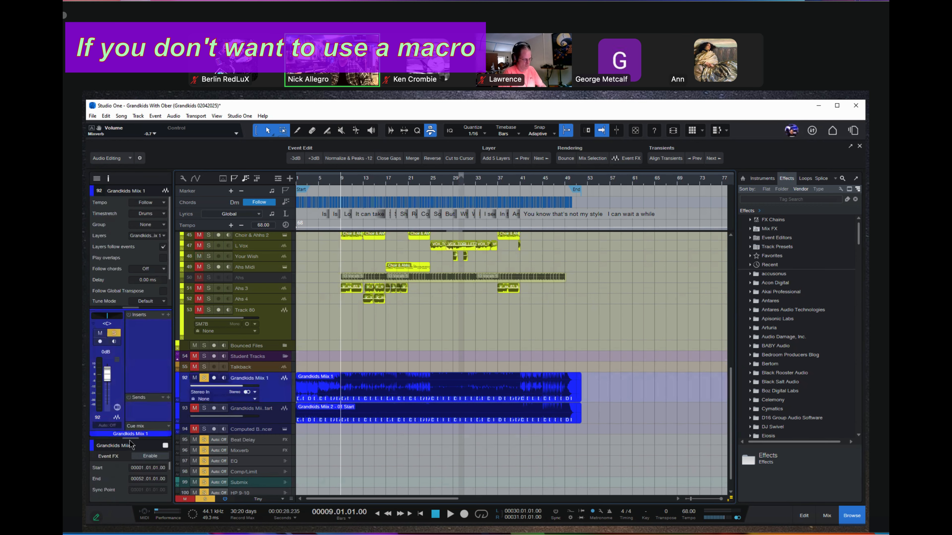
{"action": "scroll", "coordinate": [124, 404], "scroll_direction": "down", "scroll_amount": 4}
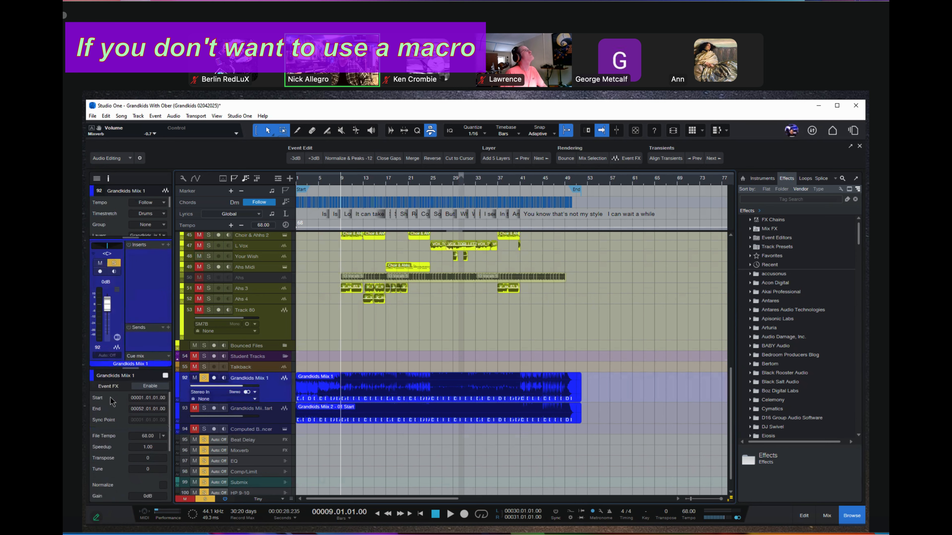
{"action": "scroll", "coordinate": [108, 451], "scroll_direction": "down", "scroll_amount": 3}
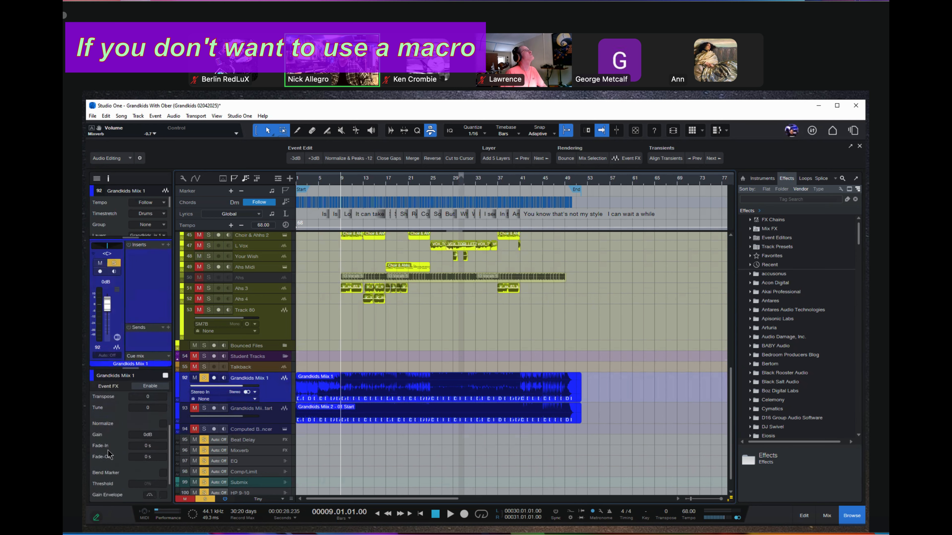
Try the Normalize option on the Grandkids Mix 1 event, along with adjustments to its gain.
{"action": "left_click", "coordinate": [163, 424]}
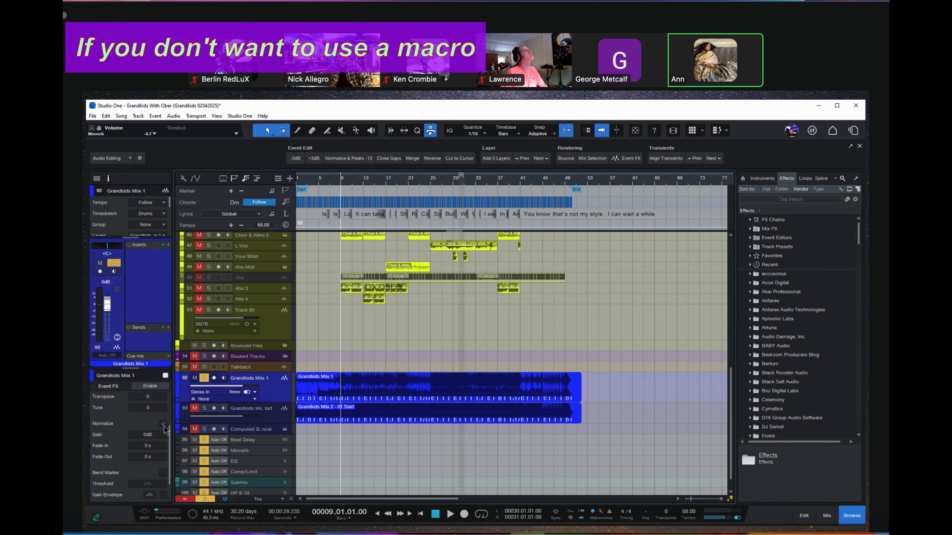
{"action": "left_click", "coordinate": [163, 425]}
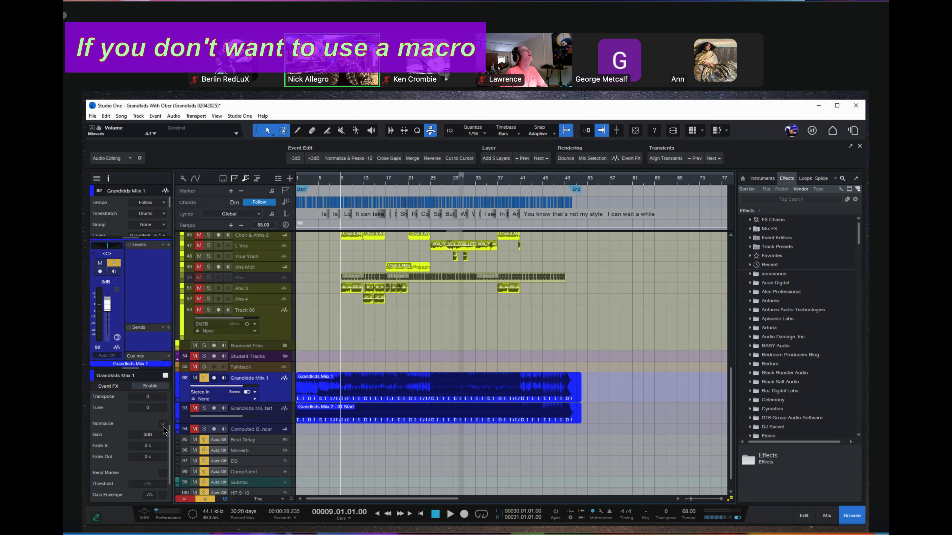
{"action": "left_click", "coordinate": [147, 436]}
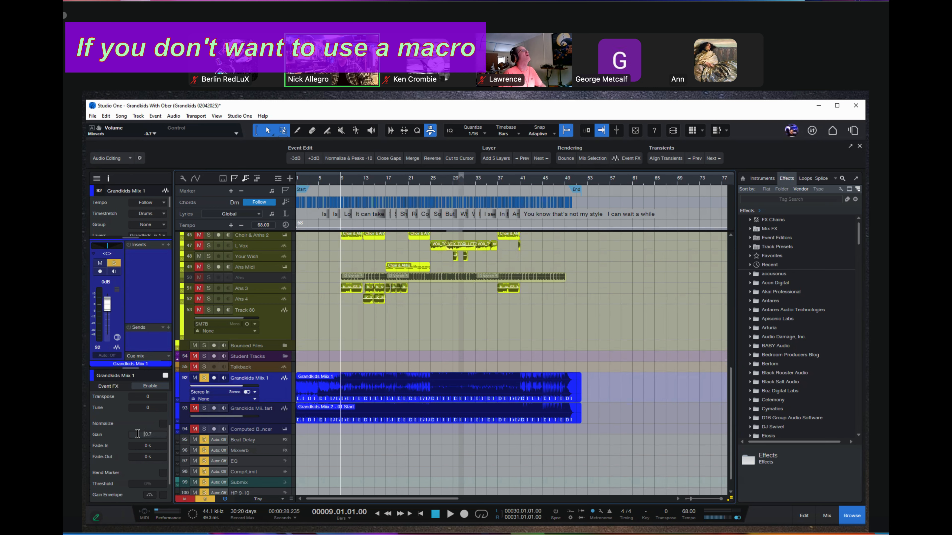
{"action": "type", "text": "-1.4"}
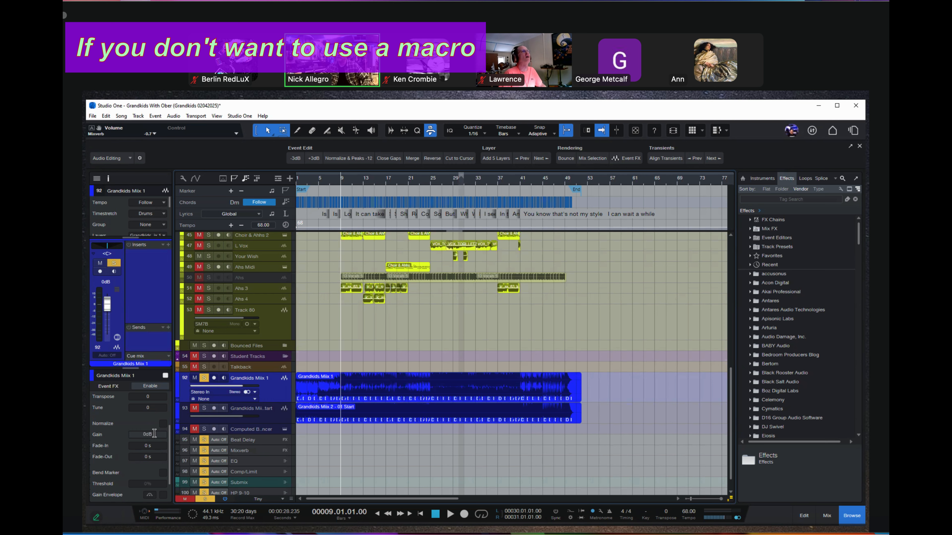
{"action": "left_click", "coordinate": [163, 424]}
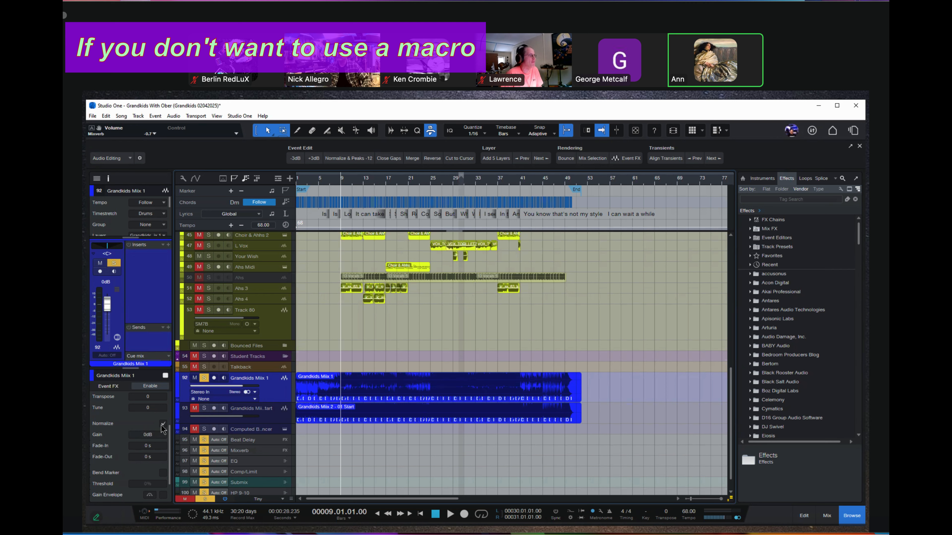
{"action": "left_click", "coordinate": [162, 424]}
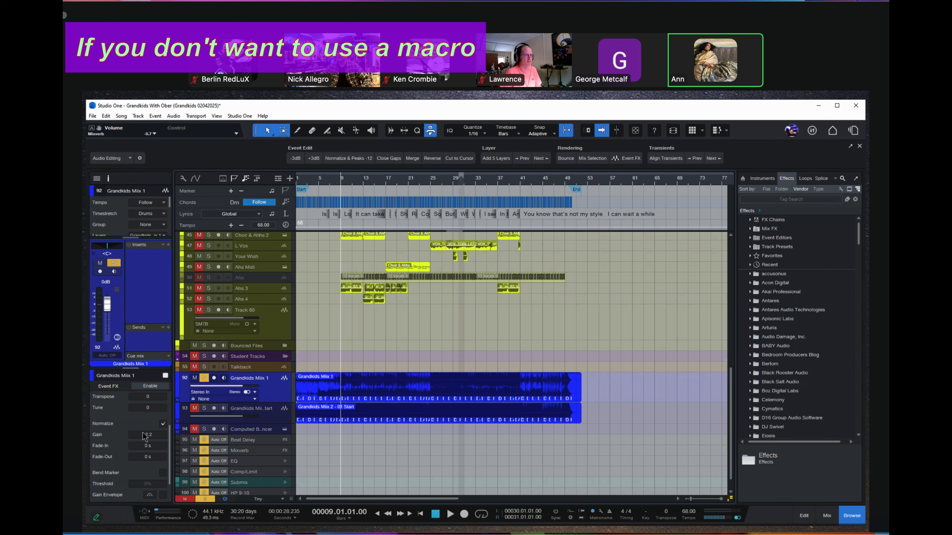
{"action": "scroll", "coordinate": [145, 436], "scroll_direction": "up", "scroll_amount": 3}
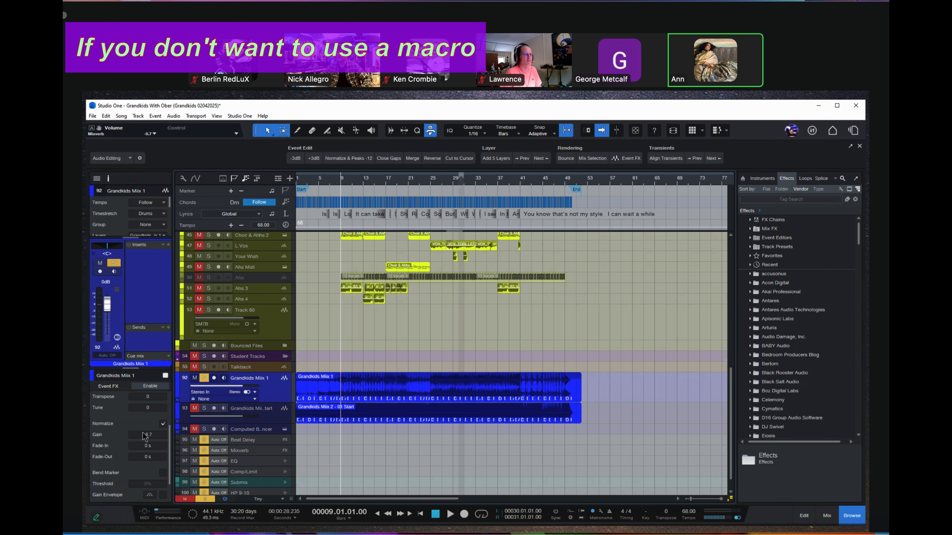
{"action": "scroll", "coordinate": [145, 437], "scroll_direction": "up", "scroll_amount": 2}
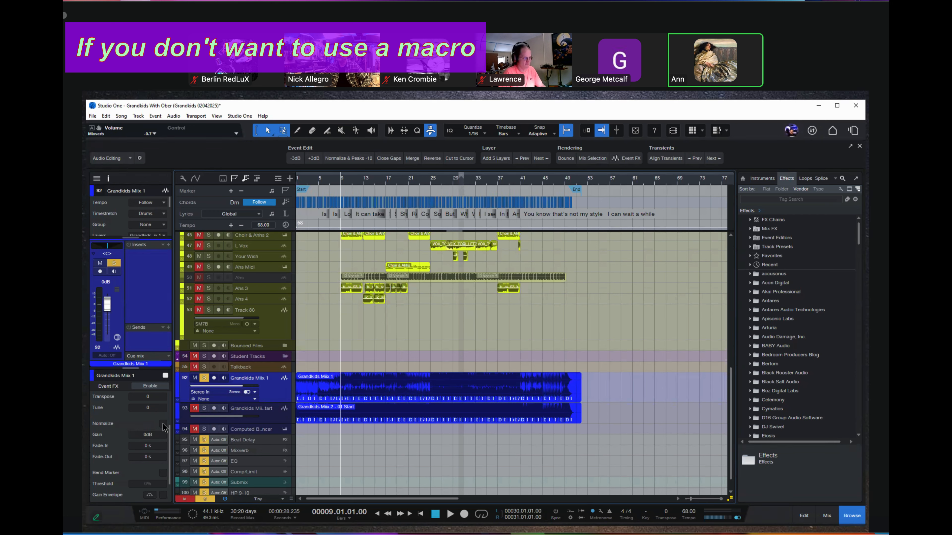
Try a gain of -10 dB on the Grandkids Mix 1 event without normalizing it, and undo the change.
{"action": "double_click", "coordinate": [141, 435]}
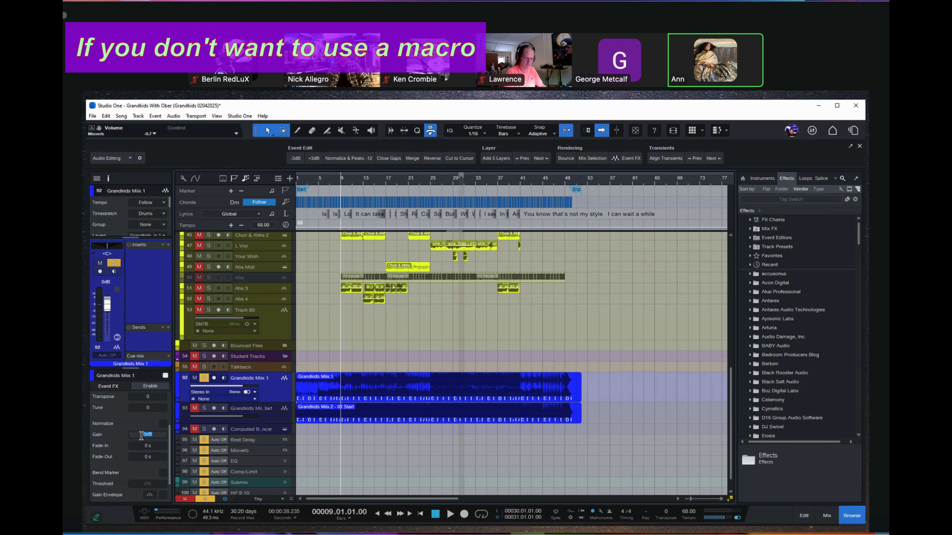
{"action": "key", "text": "BackSpace"}
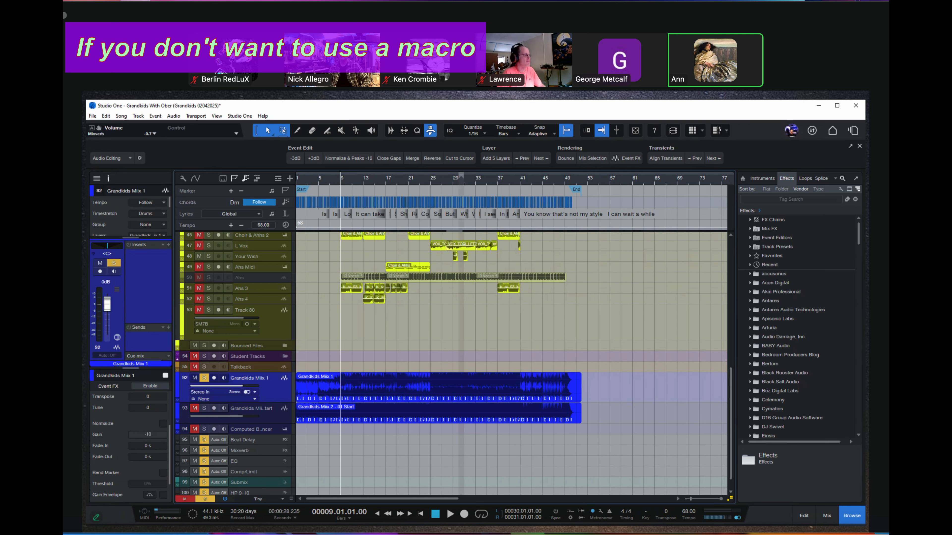
{"action": "type", "text": "-10"}
{"action": "key", "text": "Return"}
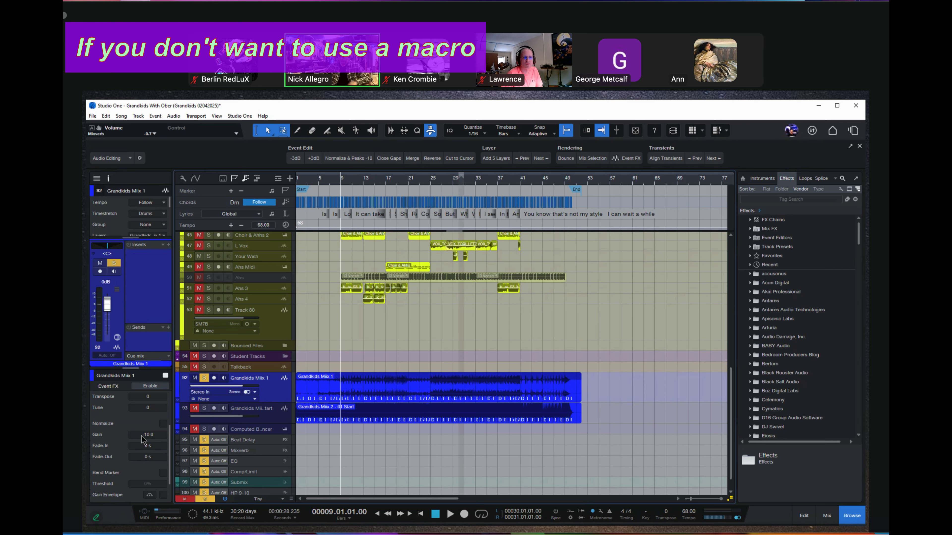
{"action": "key", "text": "ctrl+z"}
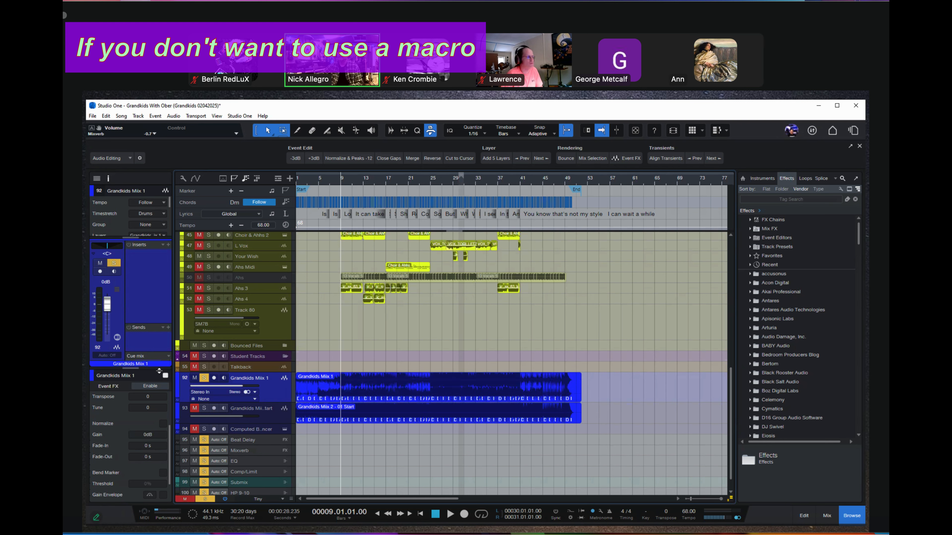
Enable Normalize on the Grandkids Mix 1 event and set its gain to -10 dB.
{"action": "left_click", "coordinate": [163, 424]}
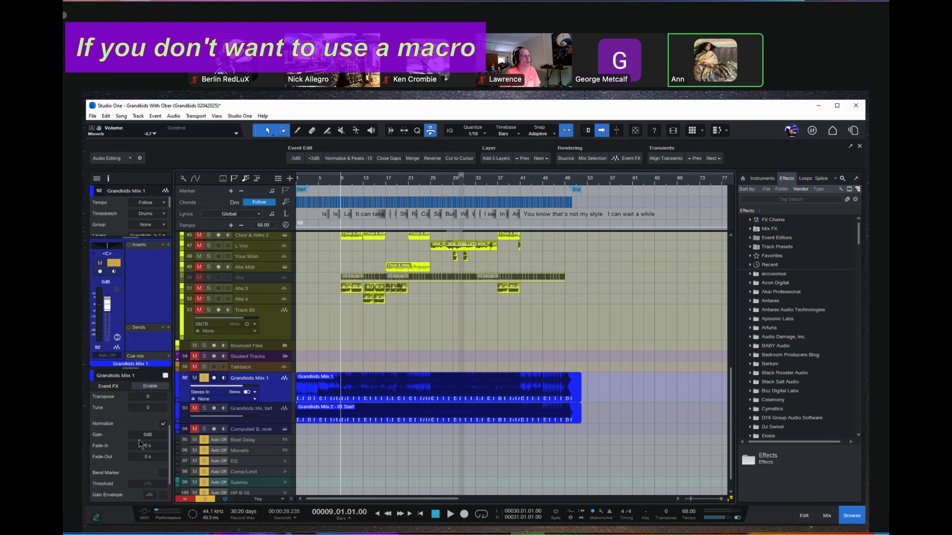
{"action": "double_click", "coordinate": [142, 435]}
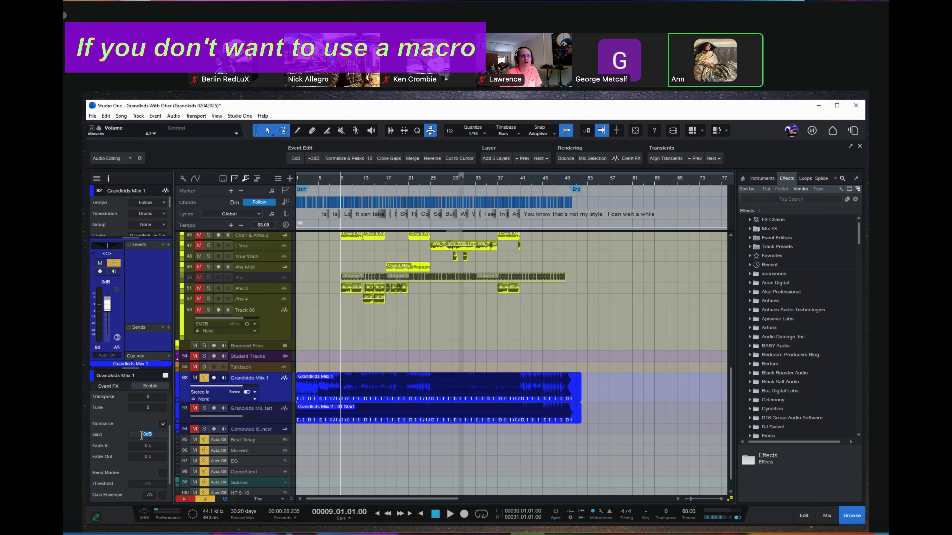
{"action": "key", "text": "BackSpace"}
{"action": "type", "text": "-10"}
{"action": "key", "text": "Return"}
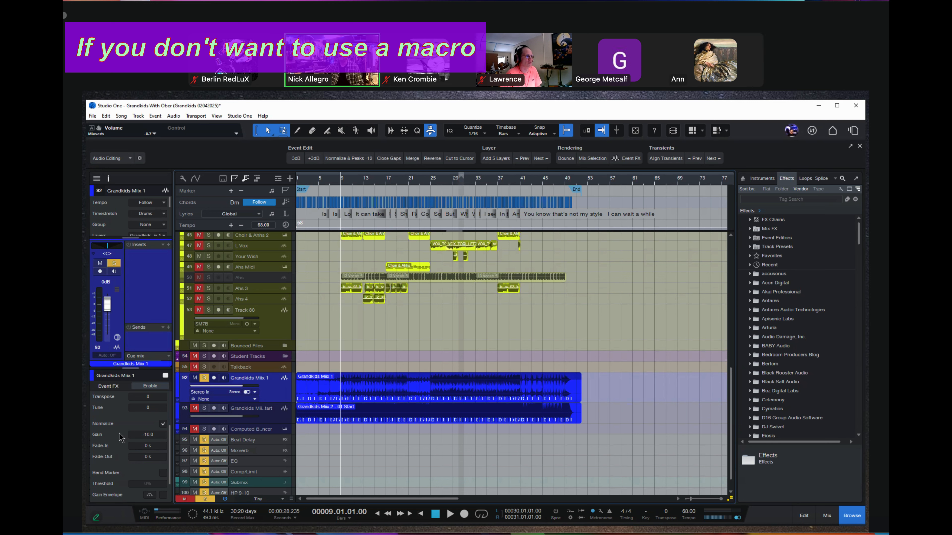
Increase the height of the Grandkids Mix 1 track to enlarge its waveform, and select its event.
{"action": "scroll", "coordinate": [120, 436], "scroll_direction": "down", "scroll_amount": 1}
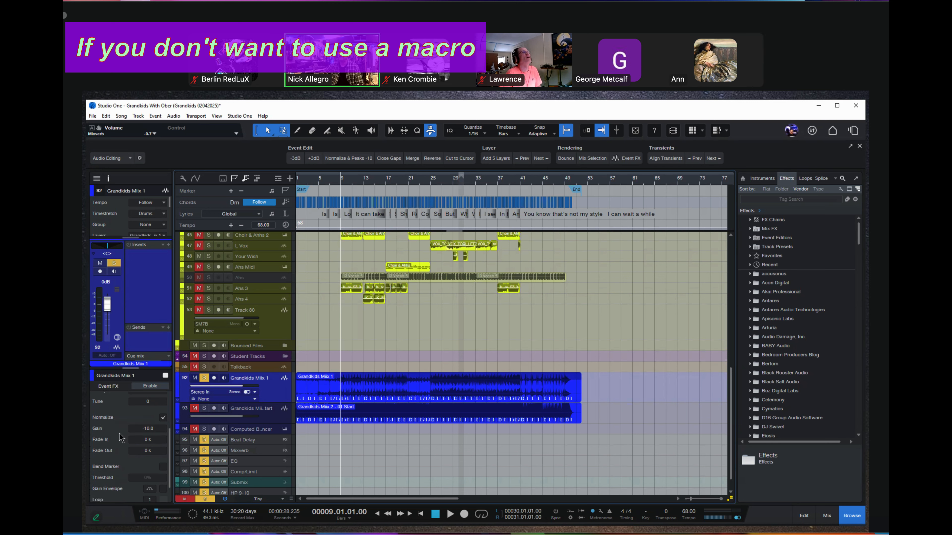
{"action": "scroll", "coordinate": [120, 437], "scroll_direction": "down", "scroll_amount": 1}
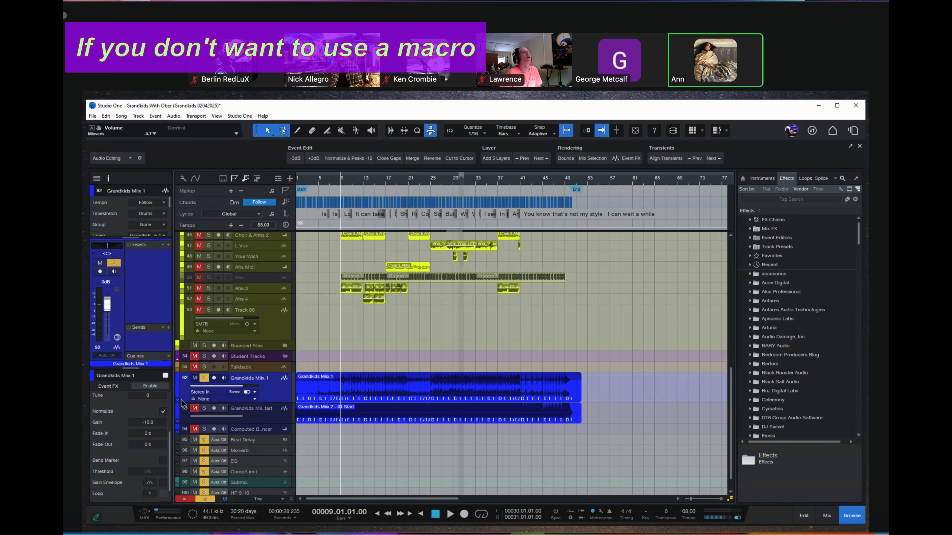
{"action": "scroll", "coordinate": [472, 371], "scroll_direction": "up", "scroll_amount": 1}
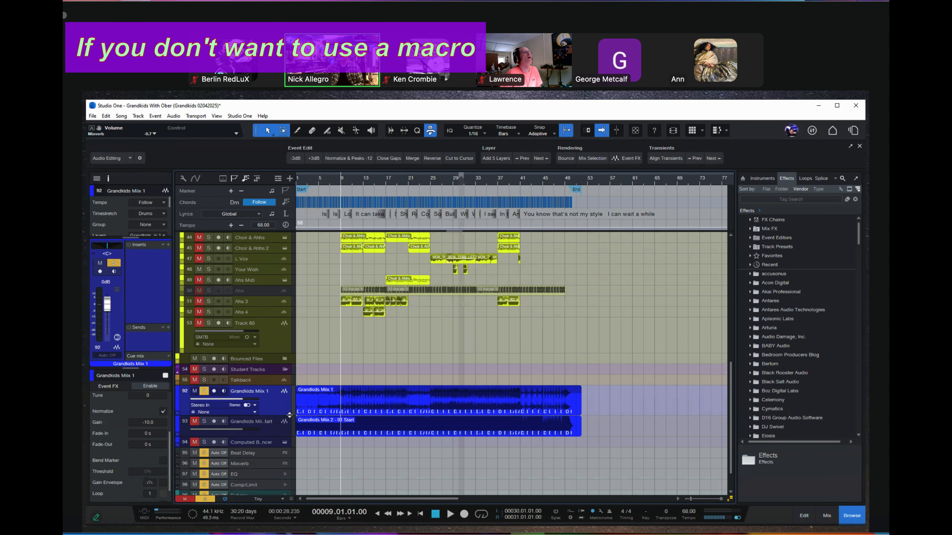
{"action": "left_click_drag", "start_coordinate": [292, 416], "coordinate": [292, 468]}
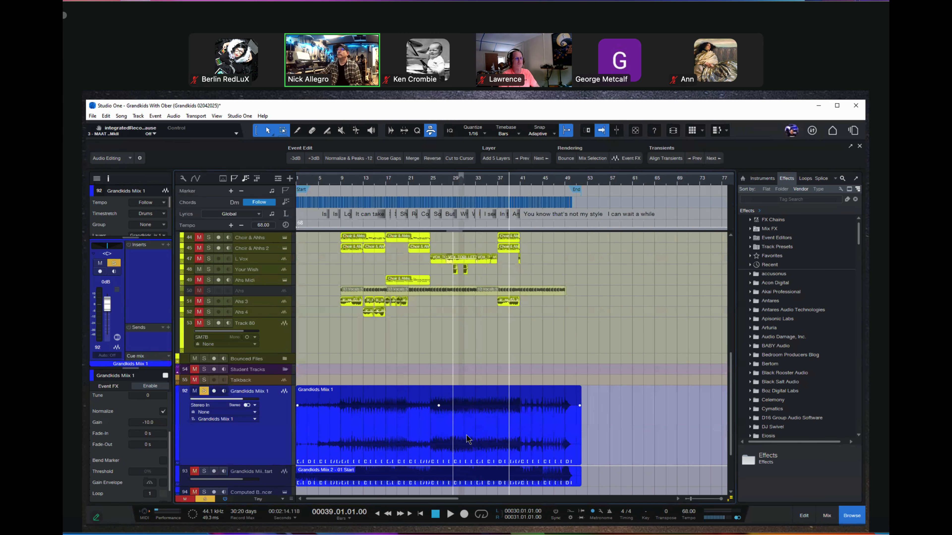
{"action": "left_click", "coordinate": [408, 425]}
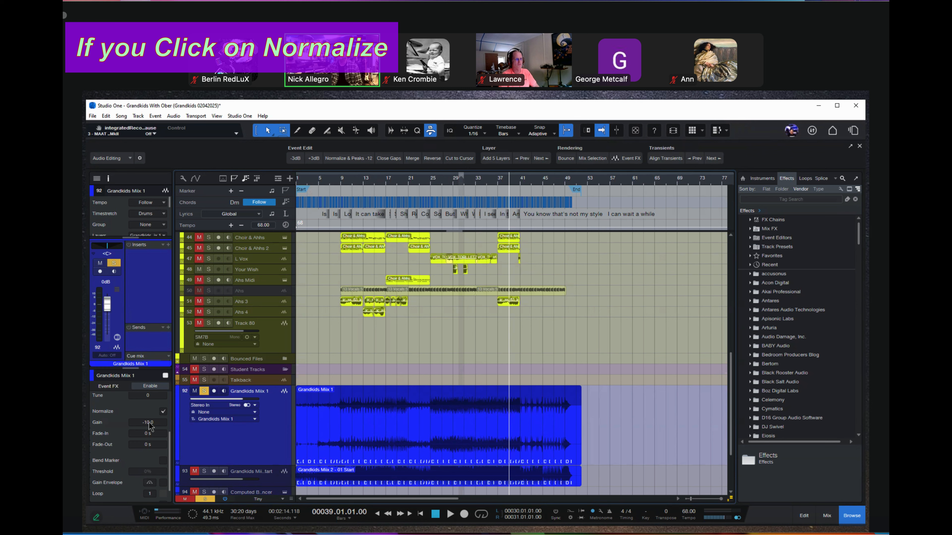
Disable Normalize on the Grandkids Mix 1 event and reset its gain to 0 dB.
{"action": "left_click", "coordinate": [164, 412]}
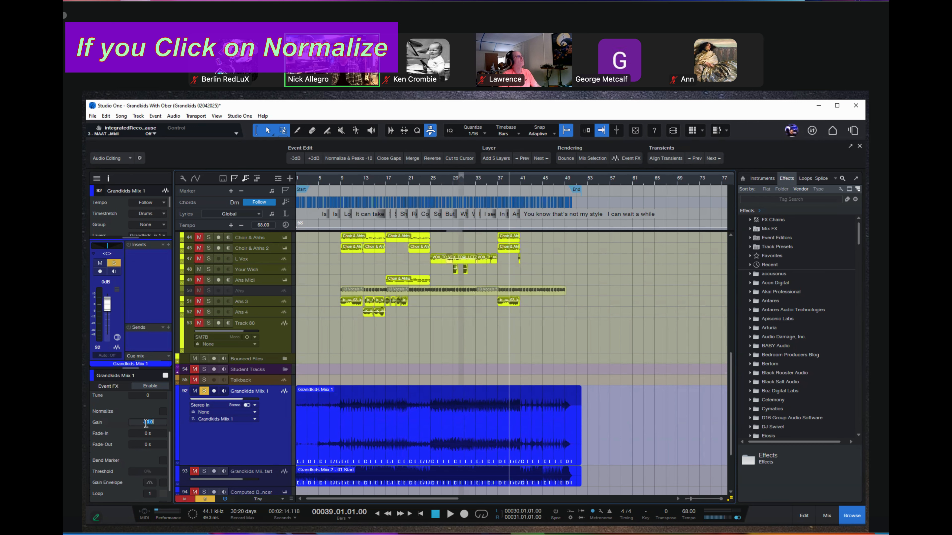
{"action": "type", "text": "0"}
{"action": "key", "text": "Return"}
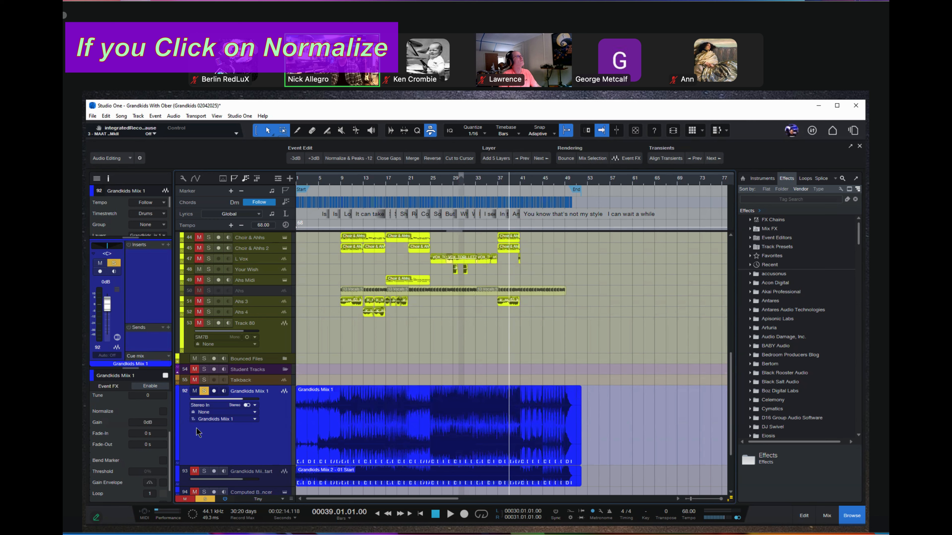
Lower the Grandkids Mix 1 event's gain to -10 dB and turn Normalize back on.
{"action": "left_click_drag", "start_coordinate": [149, 423], "coordinate": [148, 426]}
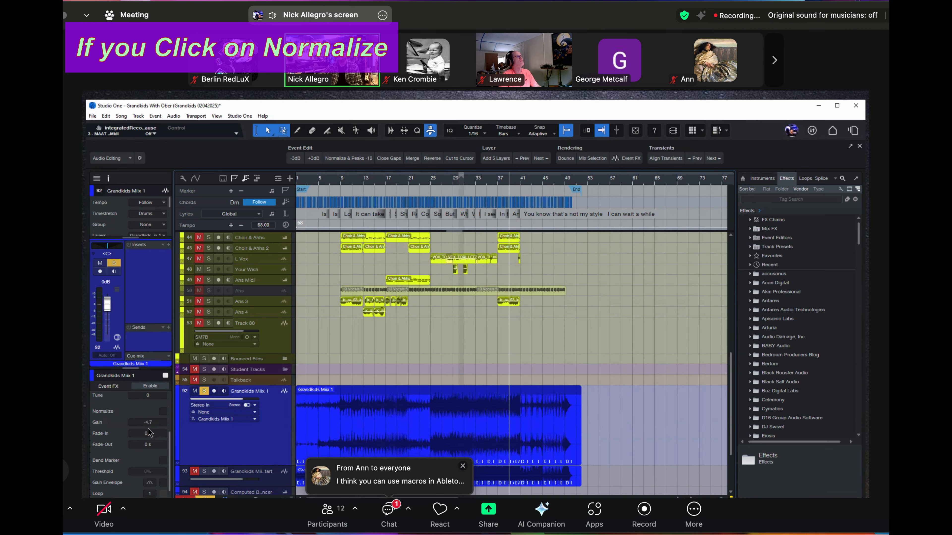
{"action": "left_click", "coordinate": [148, 420]}
{"action": "type", "text": "-10"}
{"action": "key", "text": "Return"}
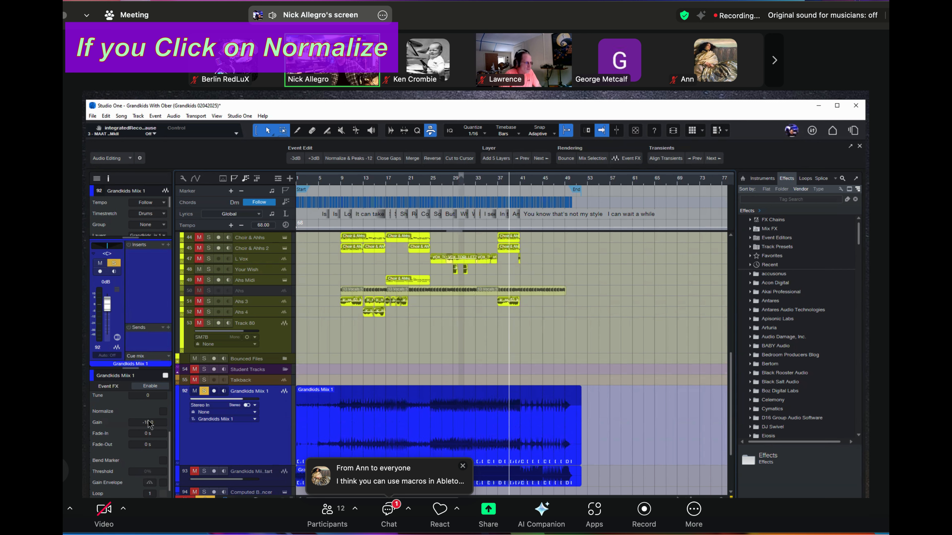
{"action": "left_click", "coordinate": [163, 412]}
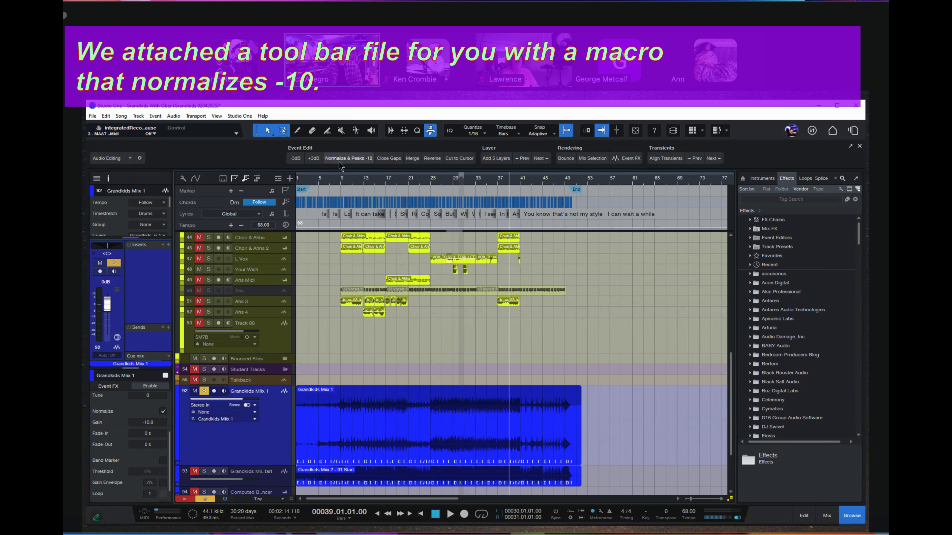
Switch the macro toolbar to the Productivity TB 1.2 page and look over its page options and page list.
{"action": "left_click", "coordinate": [129, 159]}
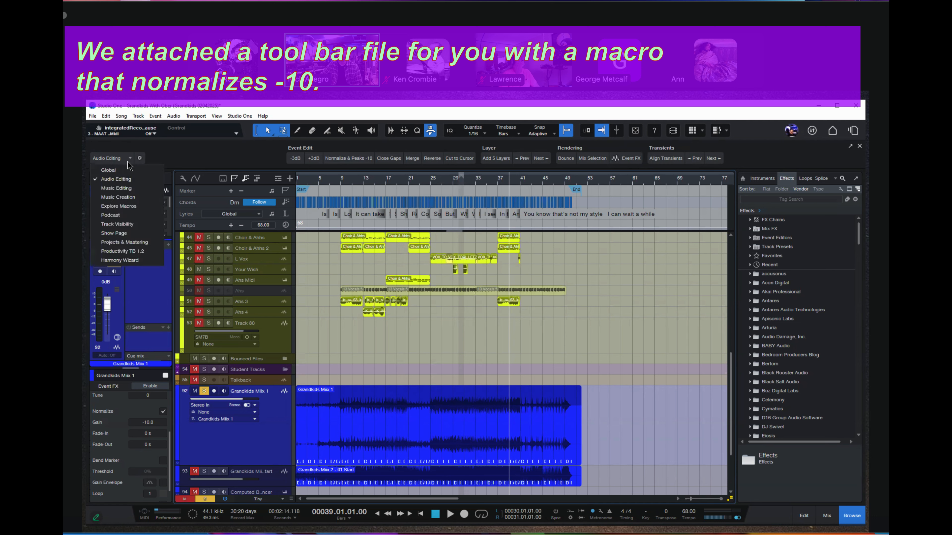
{"action": "left_click", "coordinate": [122, 251]}
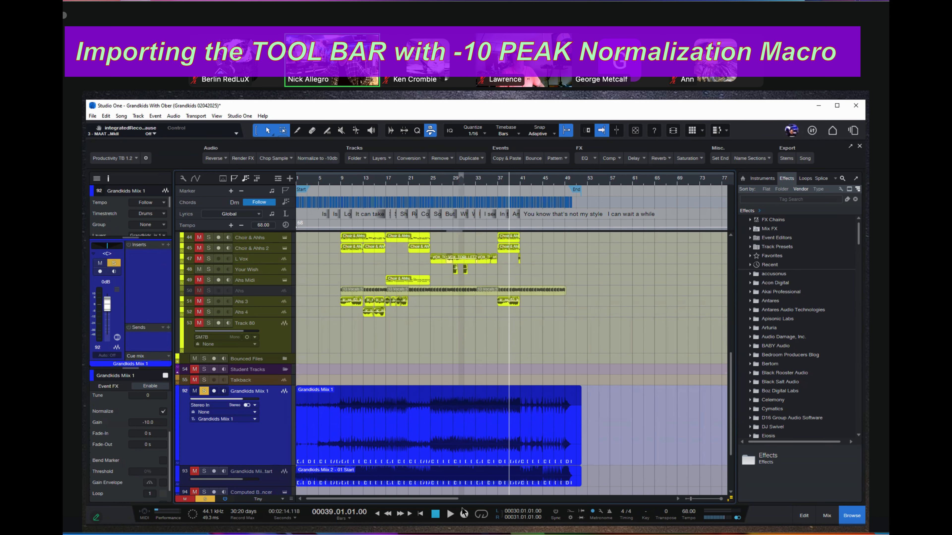
{"action": "left_click", "coordinate": [146, 159]}
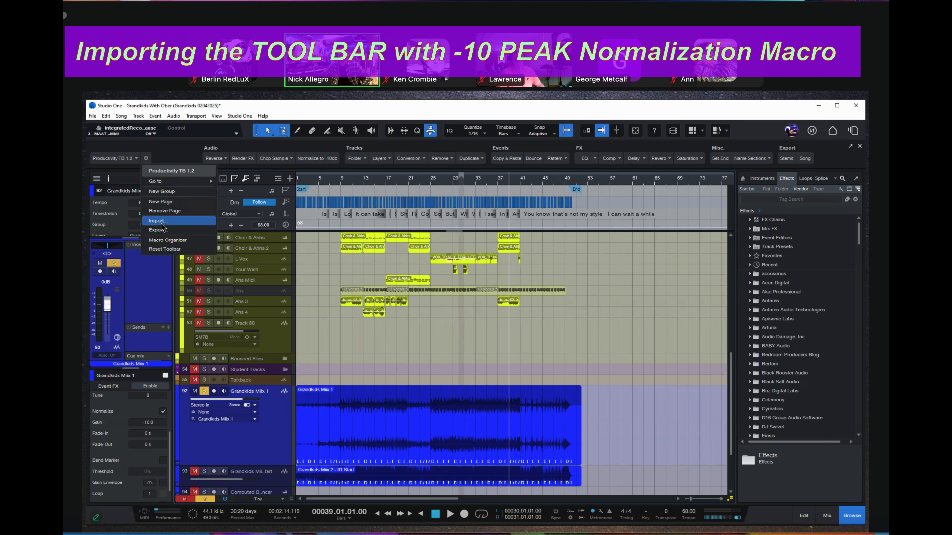
{"action": "left_click", "coordinate": [163, 156]}
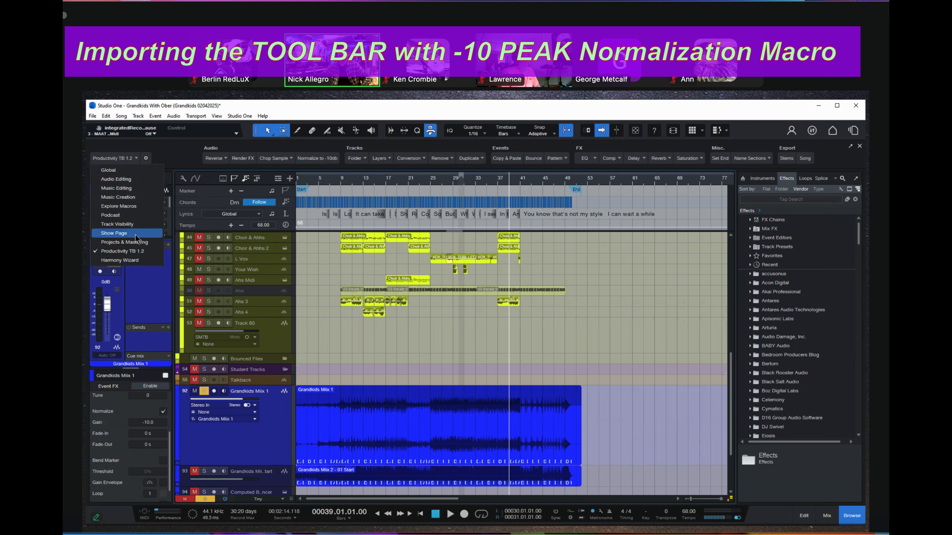
{"action": "left_click", "coordinate": [137, 158]}
Hide and show the macro toolbar several times, leaving it shown.
{"action": "left_click", "coordinate": [430, 131]}
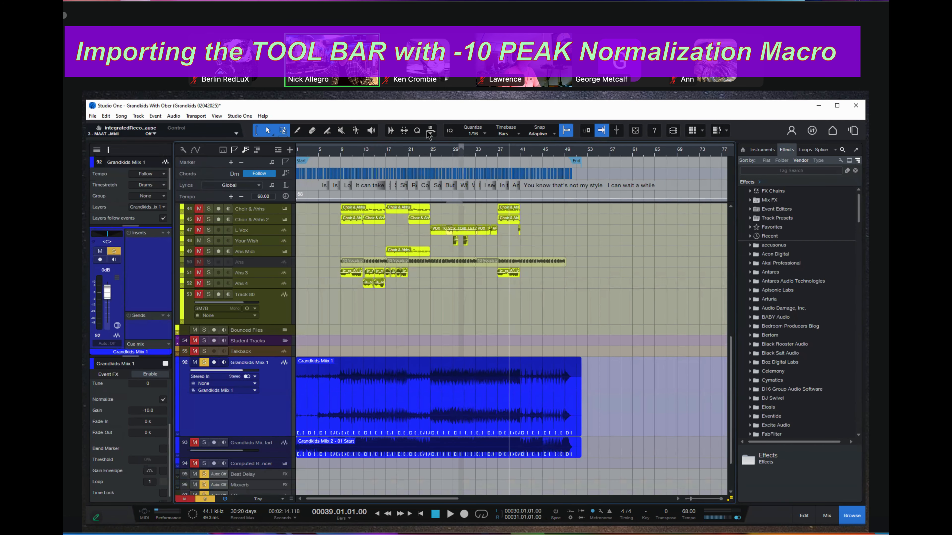
{"action": "left_click", "coordinate": [430, 131]}
{"action": "left_click", "coordinate": [430, 132]}
{"action": "left_click", "coordinate": [430, 132]}
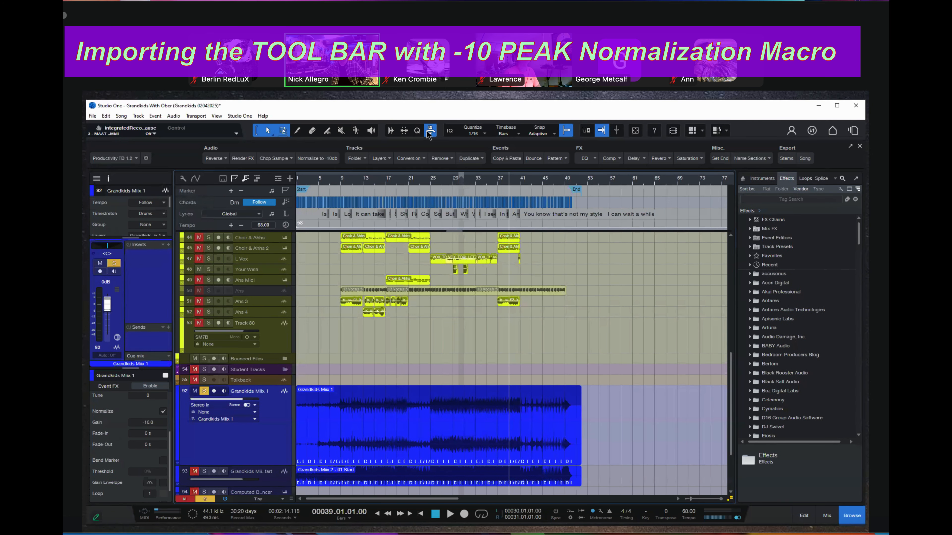
{"action": "left_click", "coordinate": [430, 131]}
{"action": "left_click", "coordinate": [430, 131]}
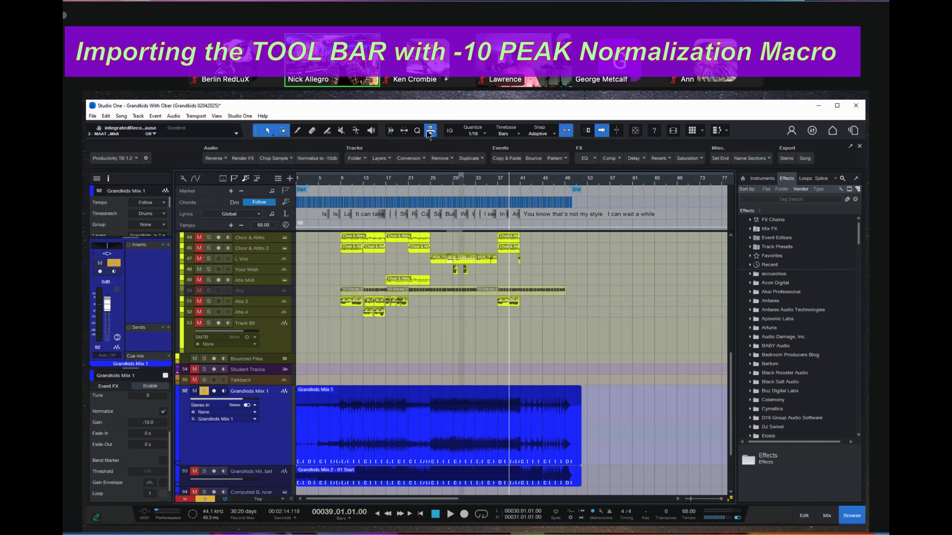